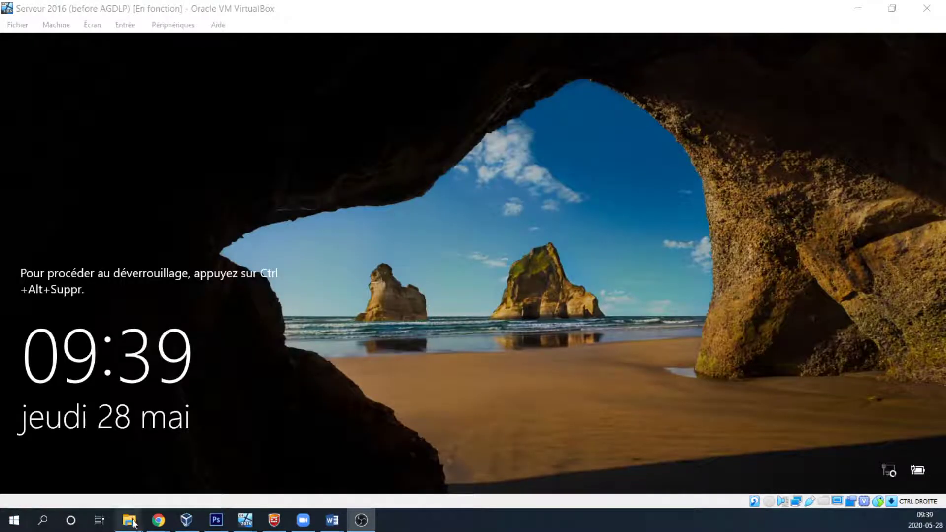
- Examine the sharevb folder on the host's C: drive and the subfolders it contains
{"action": "mouse_move", "coordinate": [129, 520]}
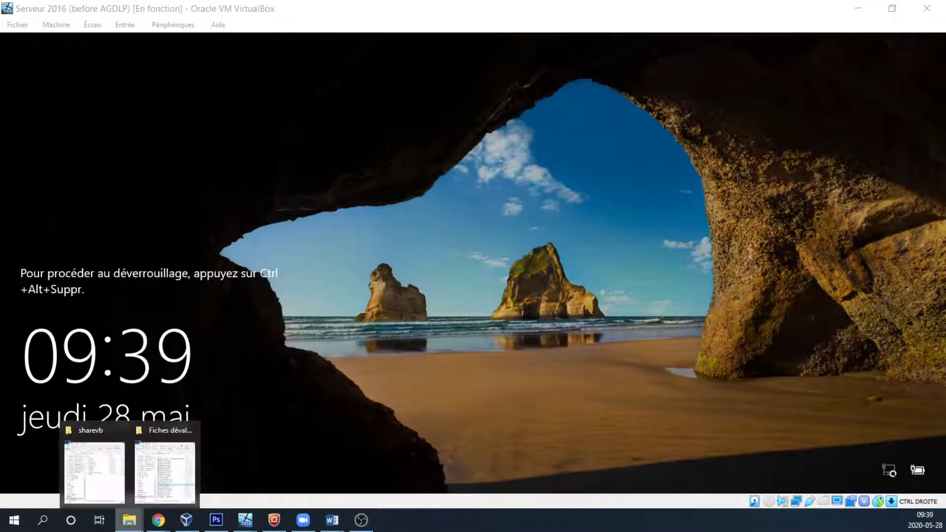
{"action": "left_click", "coordinate": [103, 474]}
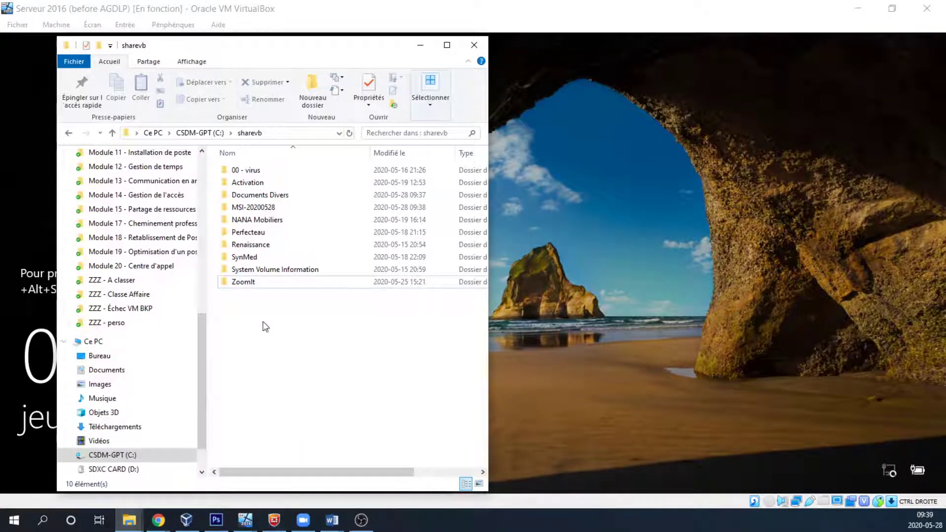
{"action": "left_click", "coordinate": [212, 133]}
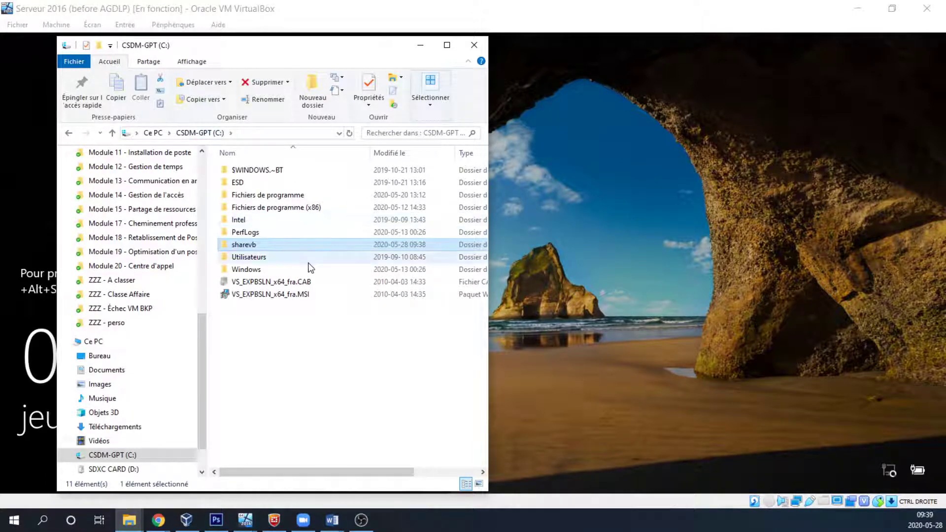
{"action": "mouse_move", "coordinate": [266, 254]}
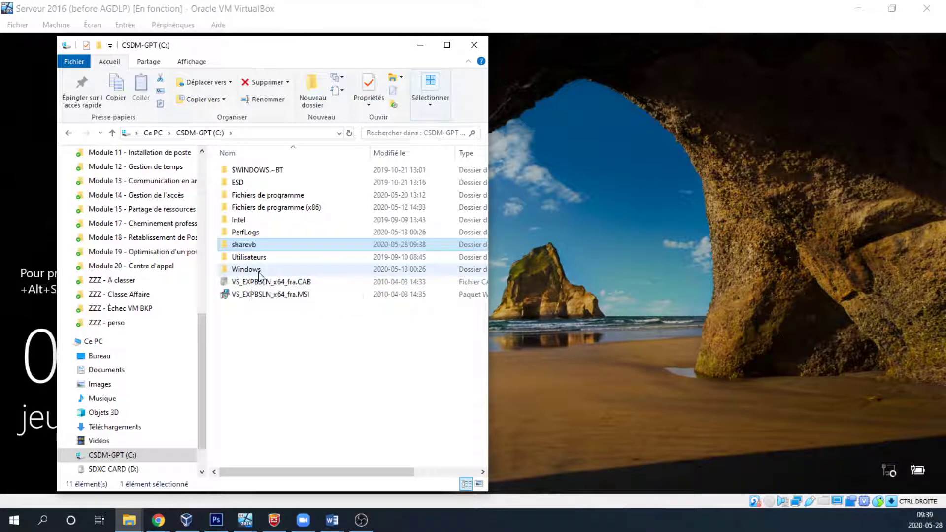
{"action": "double_click", "coordinate": [238, 247]}
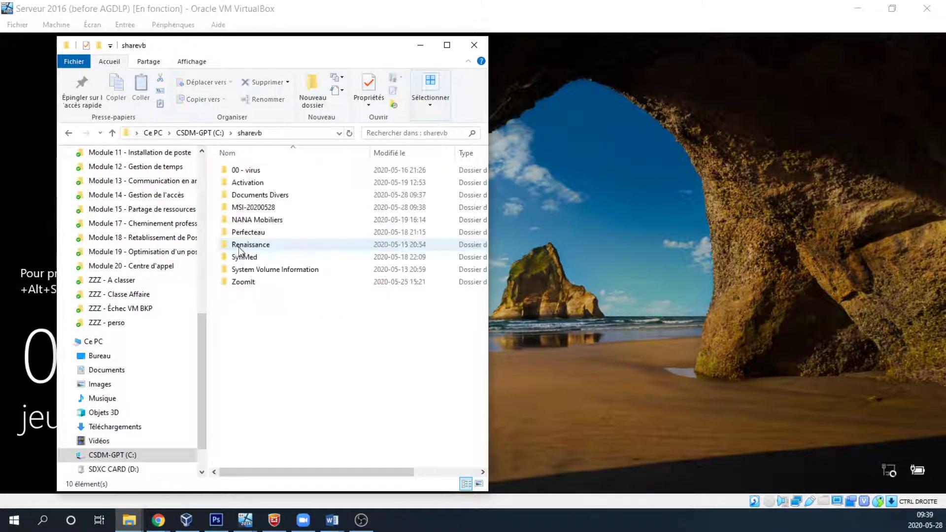
{"action": "left_click_drag", "start_coordinate": [264, 345], "coordinate": [261, 164]}
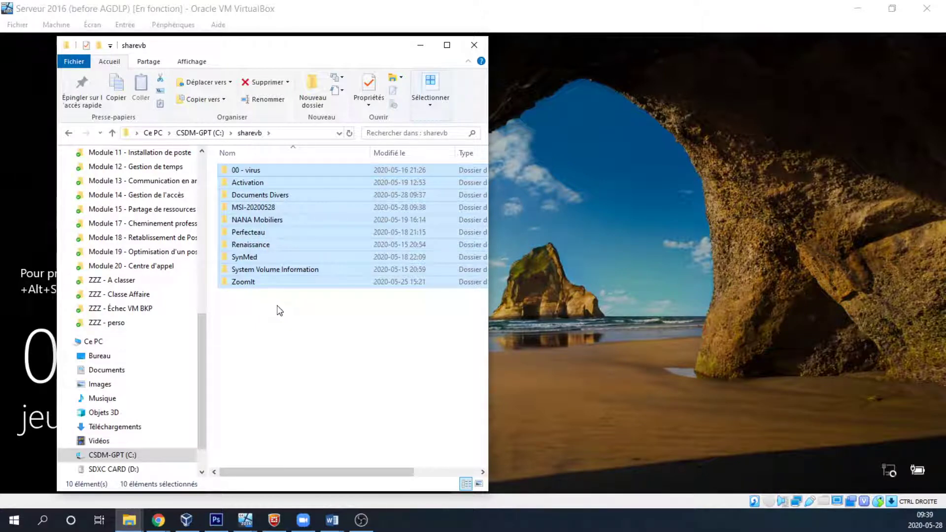
{"action": "left_click", "coordinate": [306, 330]}
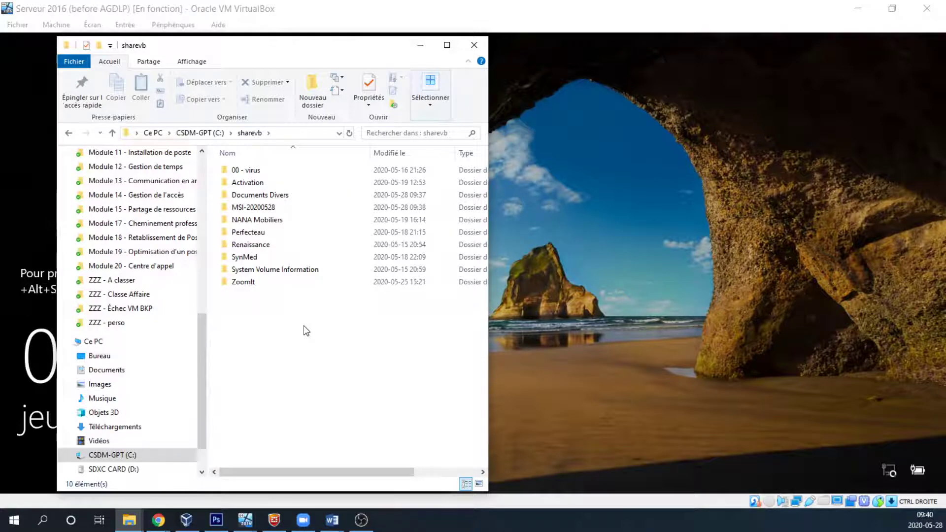
{"action": "left_click", "coordinate": [203, 133]}
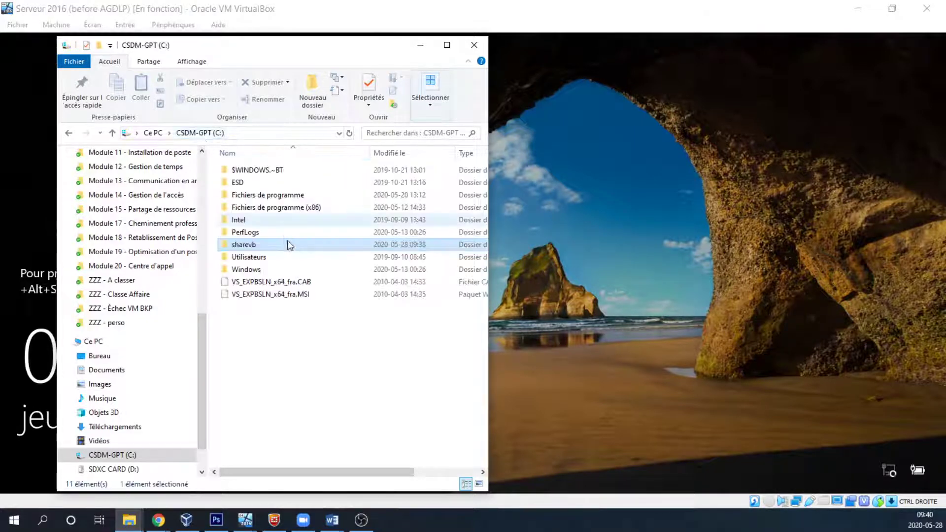
{"action": "left_click", "coordinate": [419, 45]}
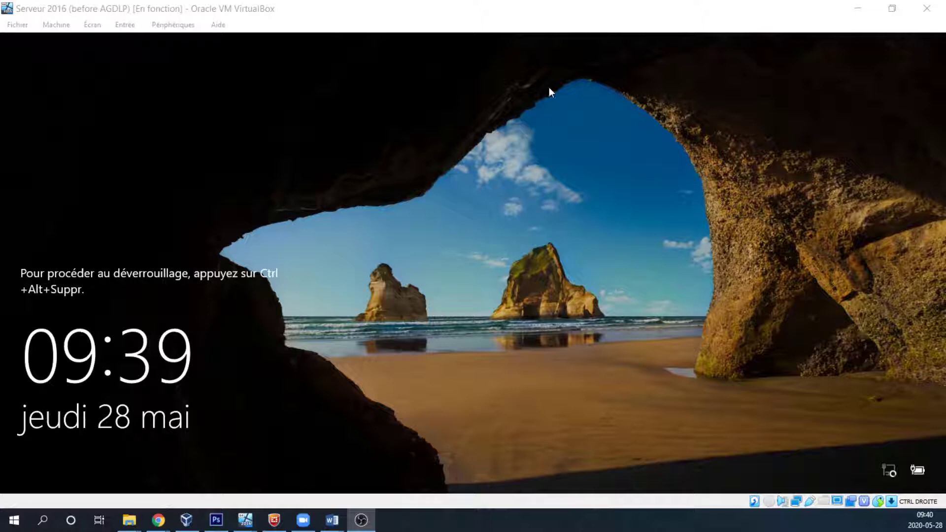
- Open the shared folder settings of the running Serveur 2016 virtual machine
{"action": "left_click", "coordinate": [514, 10]}
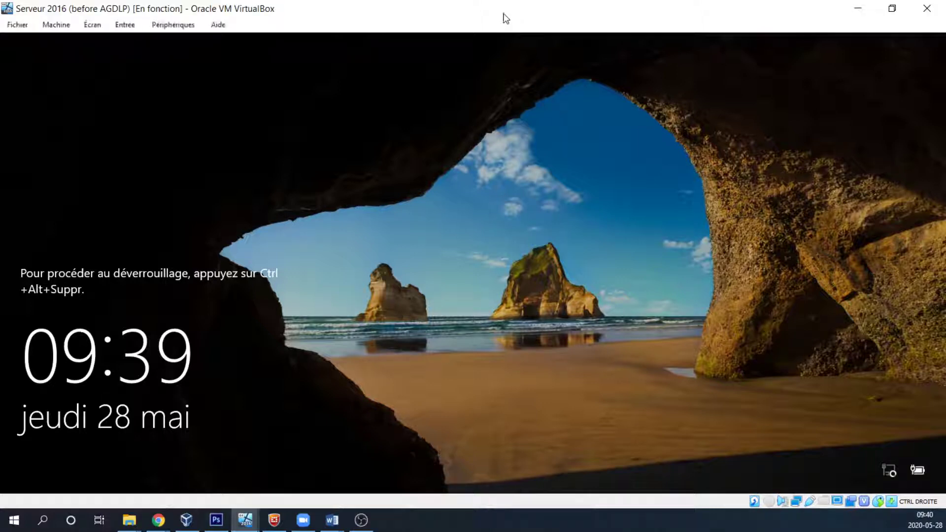
{"action": "left_click", "coordinate": [467, 531]}
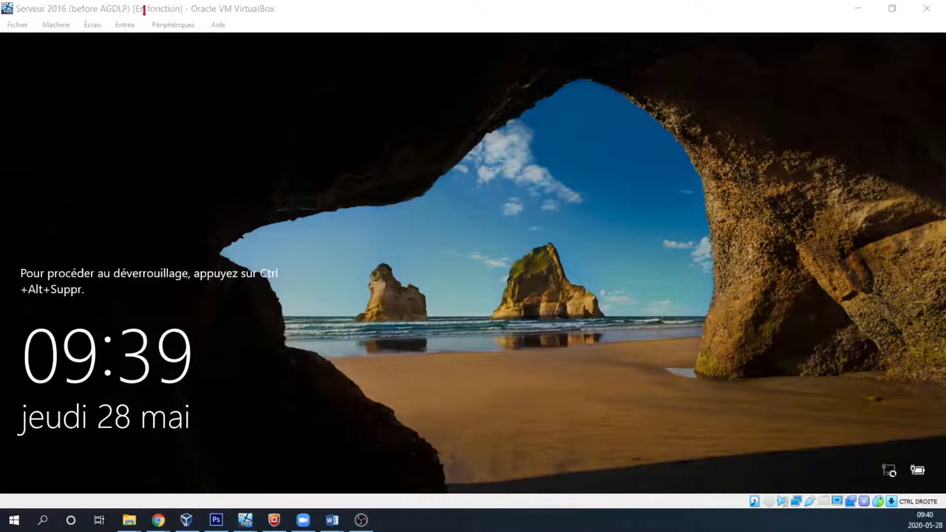
{"action": "left_click_drag", "start_coordinate": [144, 6], "coordinate": [202, 39]}
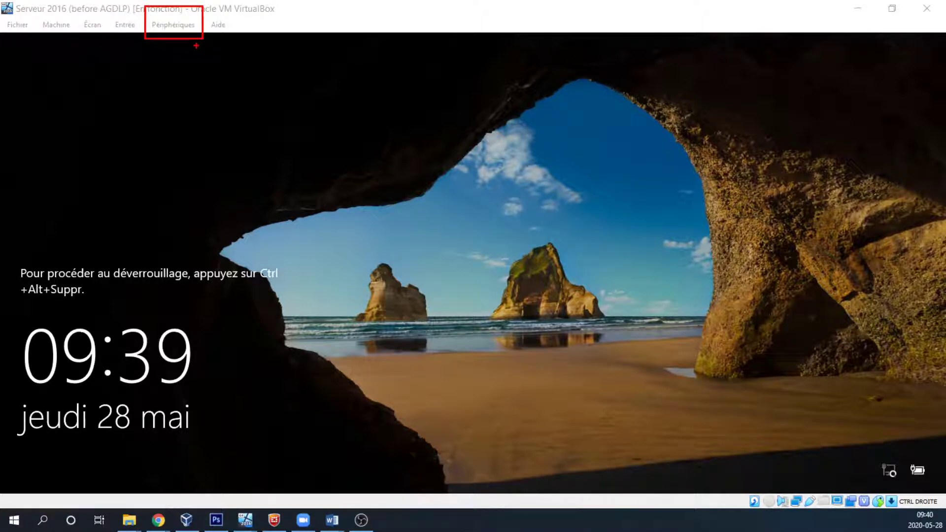
{"action": "left_click", "coordinate": [177, 28]}
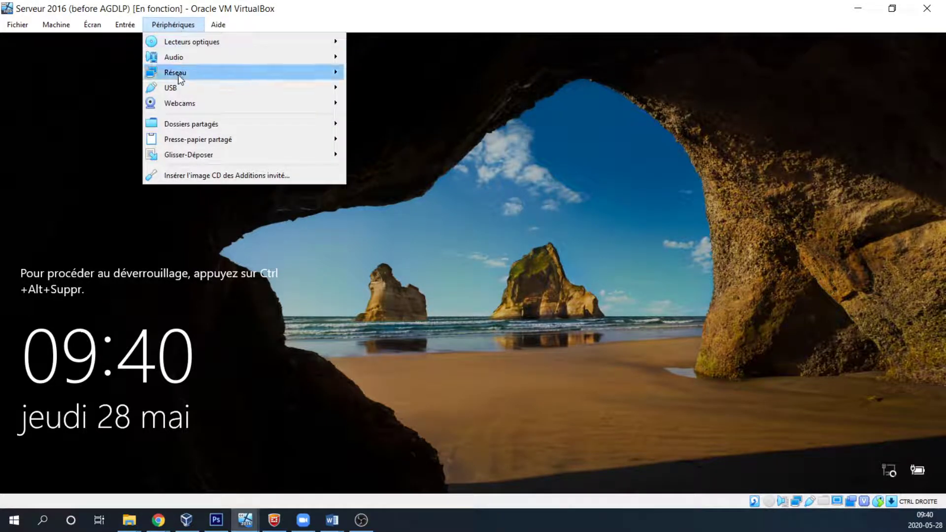
{"action": "mouse_move", "coordinate": [181, 120]}
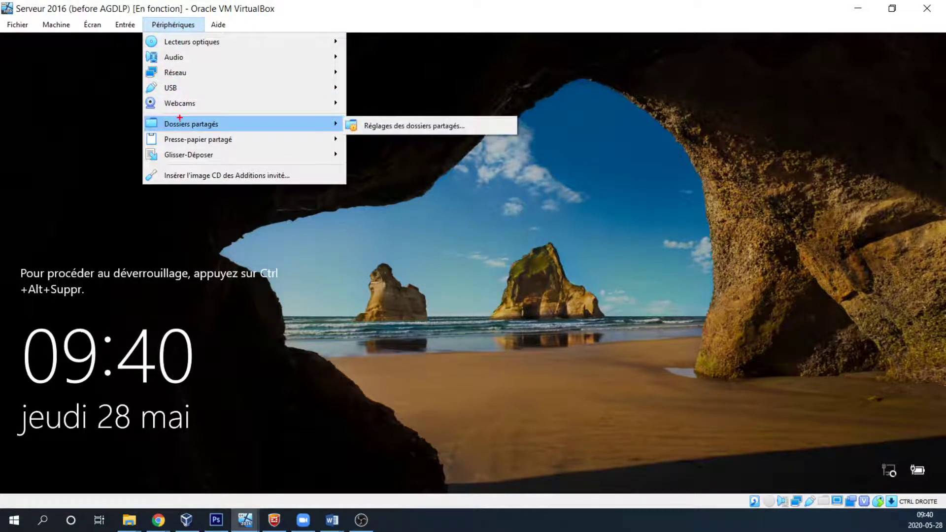
{"action": "mouse_move", "coordinate": [125, 113]}
{"action": "left_mouse_down"}
{"action": "mouse_move", "coordinate": [527, 127]}
{"action": "mouse_move", "coordinate": [550, 142]}
{"action": "left_mouse_up"}
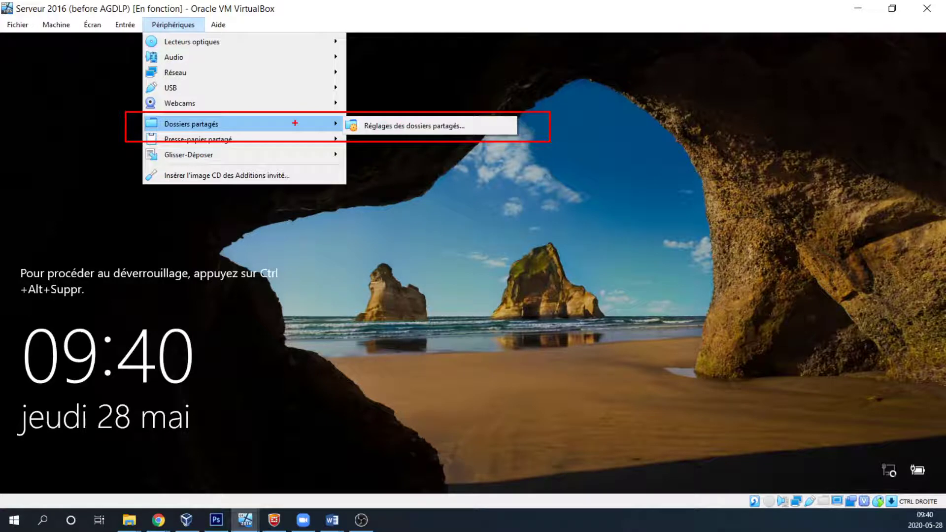
{"action": "key", "text": "Escape"}
{"action": "left_click", "coordinate": [173, 25]}
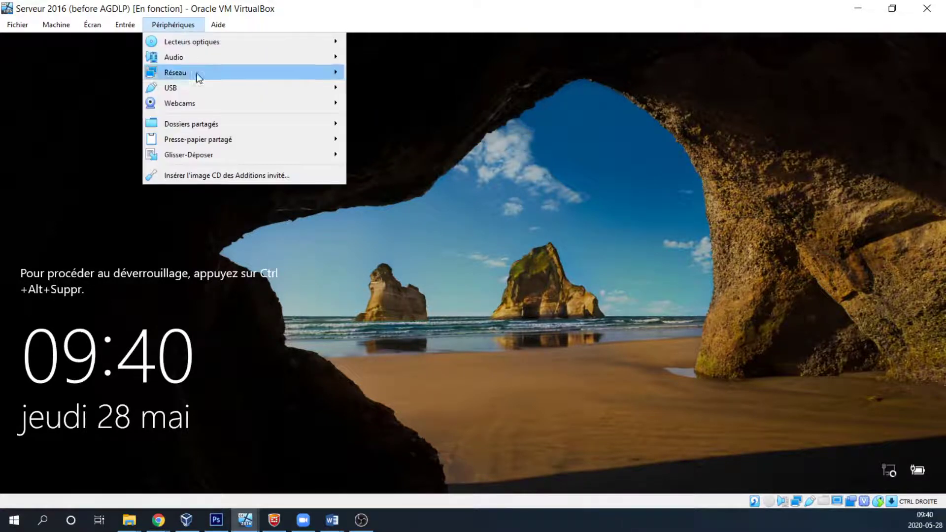
{"action": "mouse_move", "coordinate": [228, 124]}
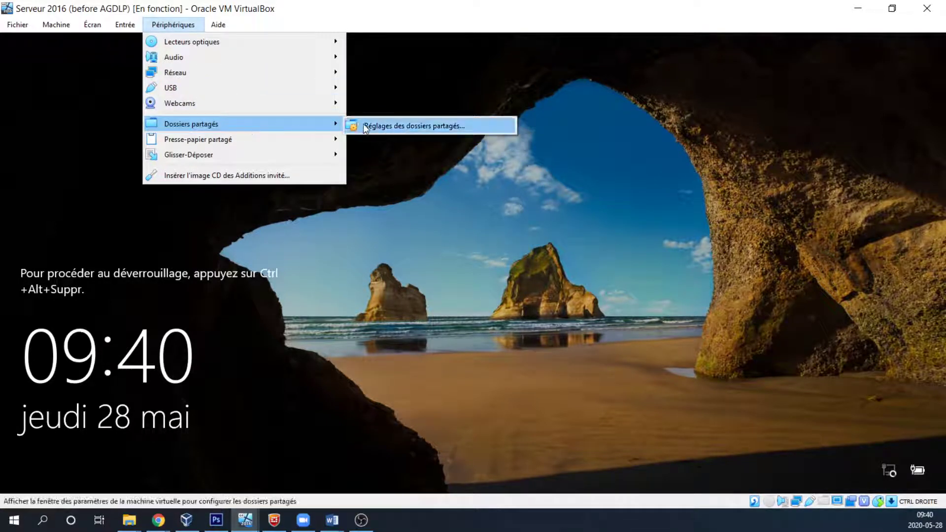
{"action": "left_click", "coordinate": [402, 127]}
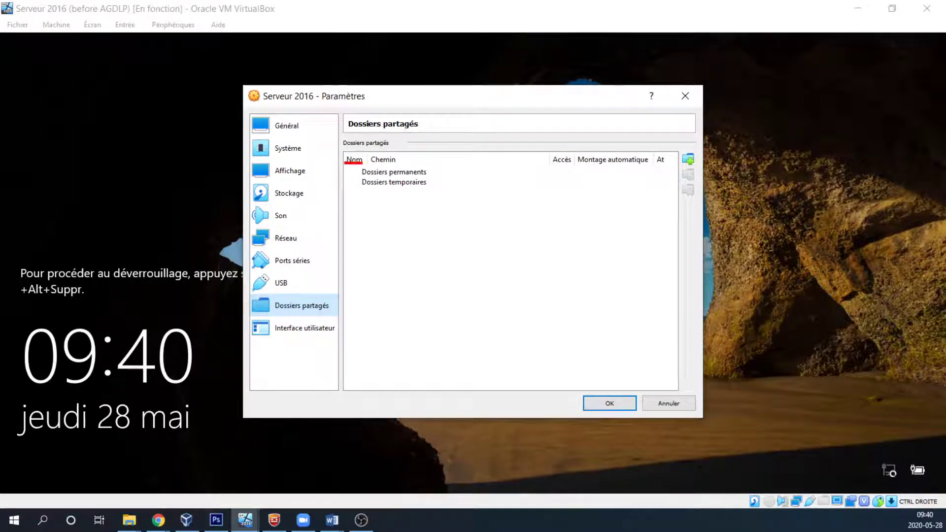
{"action": "mouse_move", "coordinate": [344, 163]}
{"action": "left_mouse_down"}
{"action": "mouse_move", "coordinate": [661, 195]}
{"action": "mouse_move", "coordinate": [674, 243]}
{"action": "left_mouse_up"}
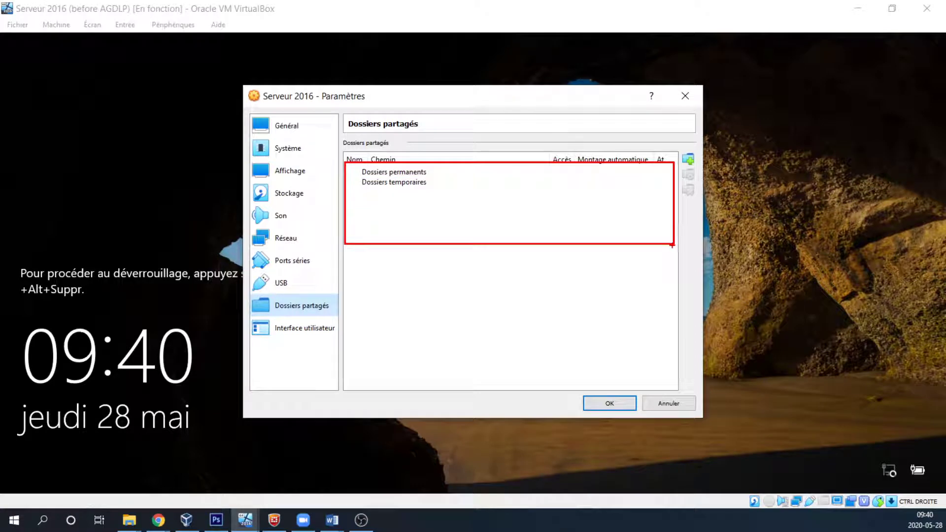
{"action": "key", "text": "Escape"}
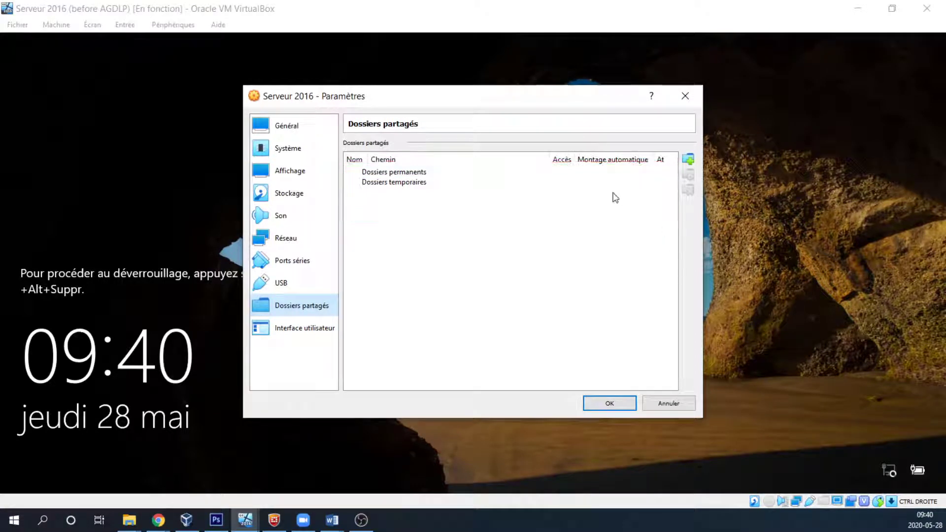
- Start adding a new shared folder and choose C:\sharevb as its folder path
{"action": "key", "text": "ctrl+2"}
{"action": "left_click_drag", "start_coordinate": [668, 143], "coordinate": [710, 174]}
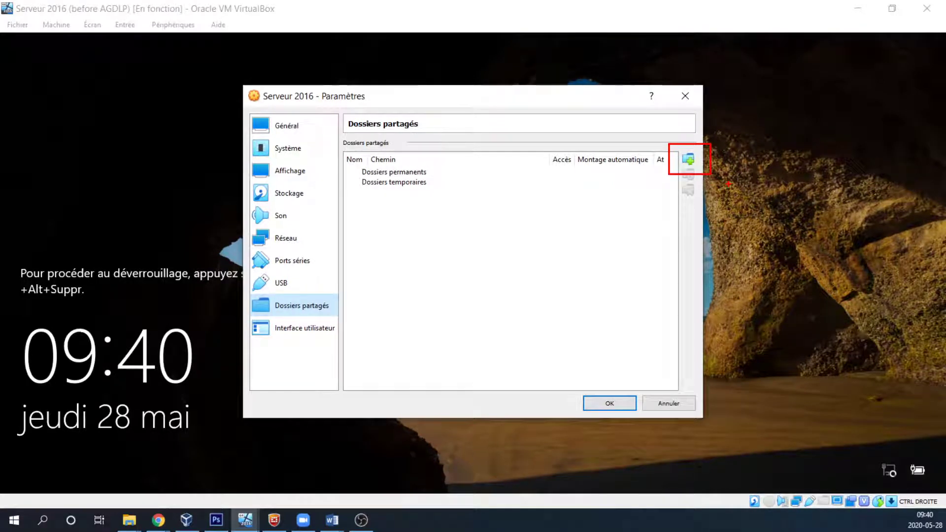
{"action": "left_click", "coordinate": [690, 160]}
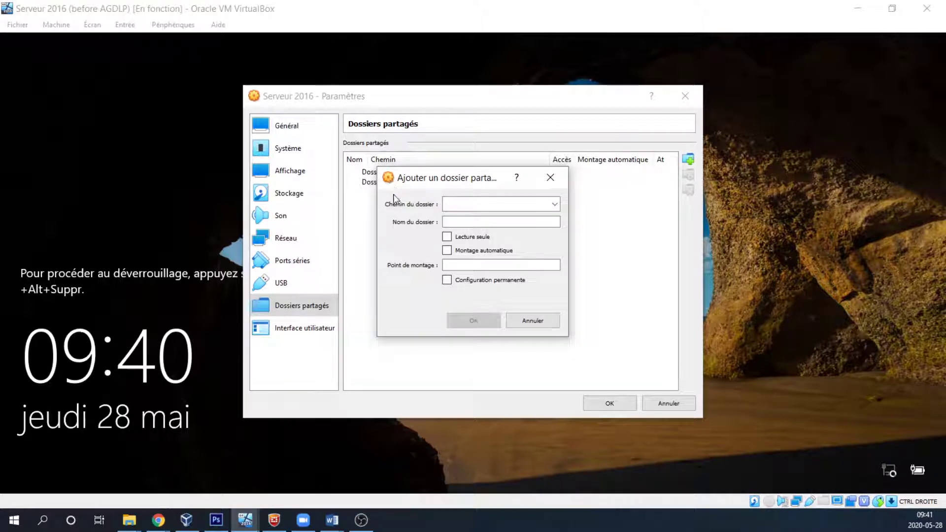
{"action": "left_click", "coordinate": [556, 205]}
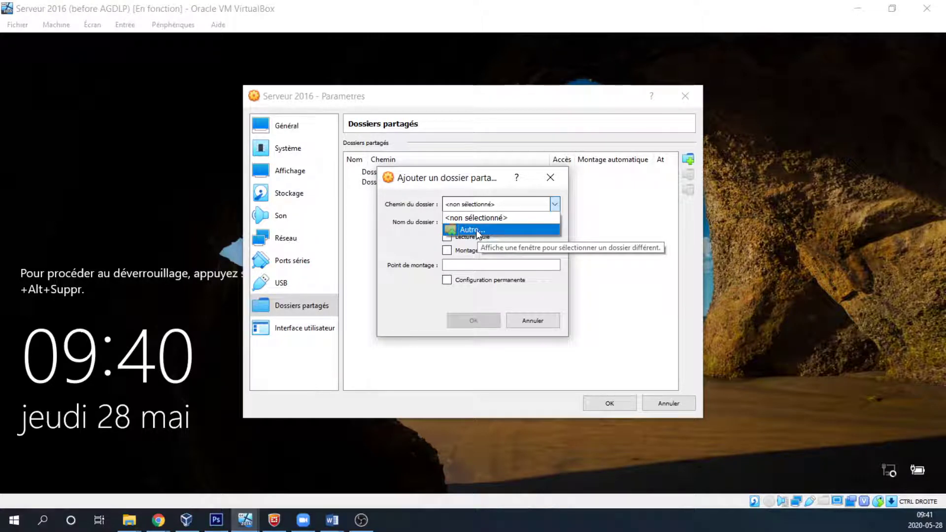
{"action": "left_click", "coordinate": [477, 234]}
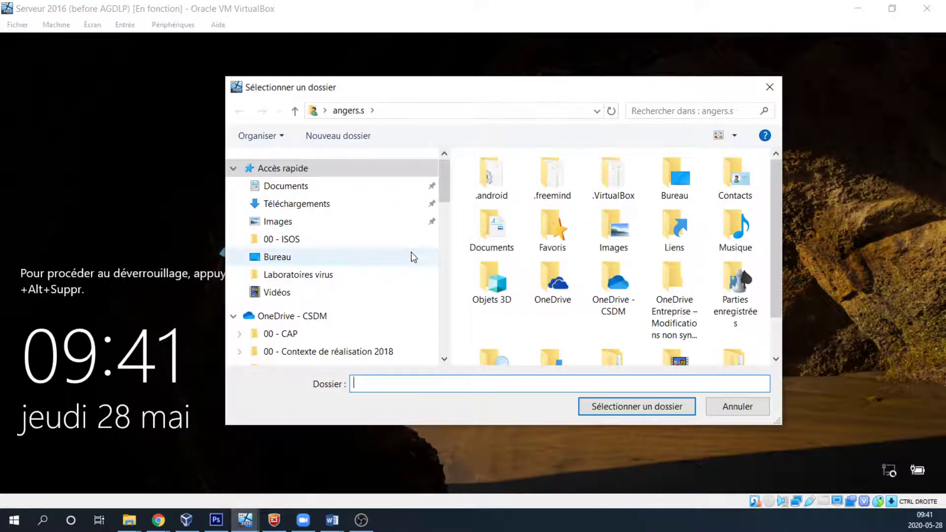
{"action": "scroll", "coordinate": [413, 257], "scroll_direction": "down", "scroll_amount": 12}
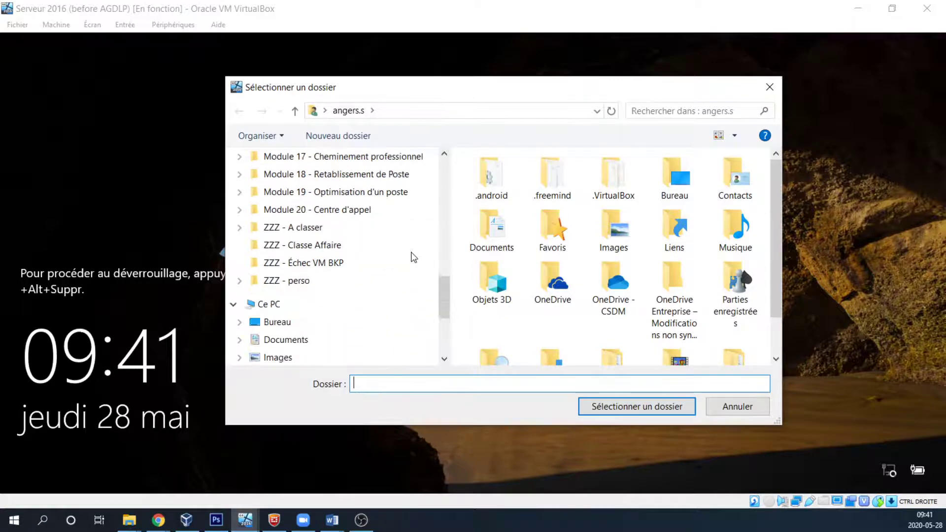
{"action": "scroll", "coordinate": [412, 257], "scroll_direction": "down", "scroll_amount": 2}
{"action": "scroll", "coordinate": [404, 264], "scroll_direction": "down", "scroll_amount": 1}
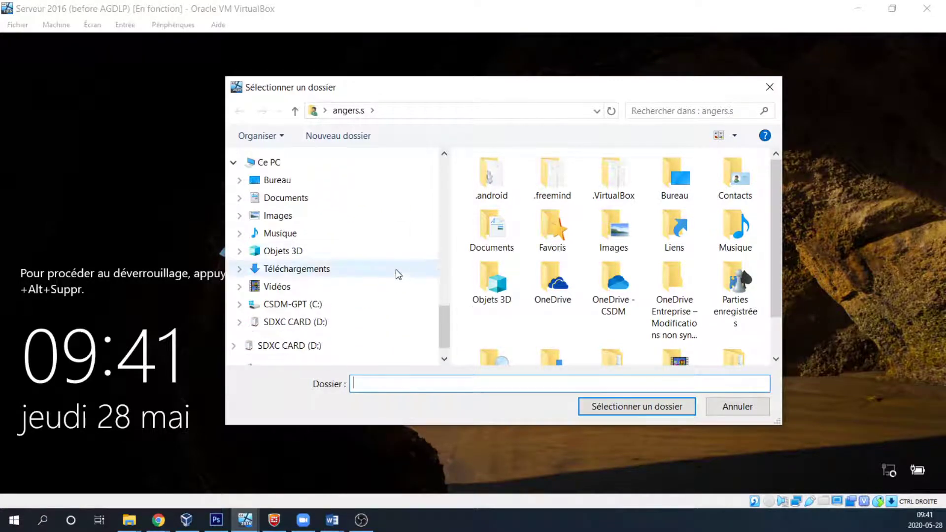
{"action": "left_click", "coordinate": [295, 307]}
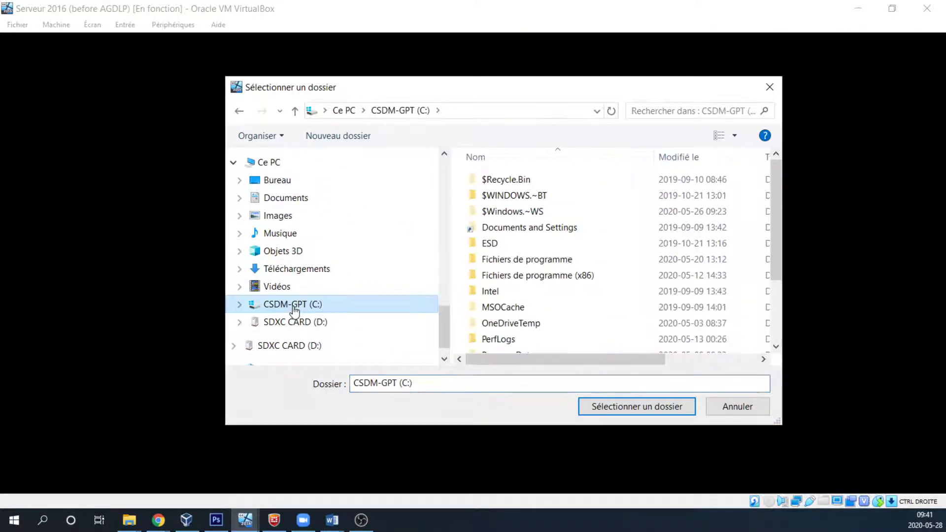
{"action": "scroll", "coordinate": [576, 289], "scroll_direction": "down", "scroll_amount": 2}
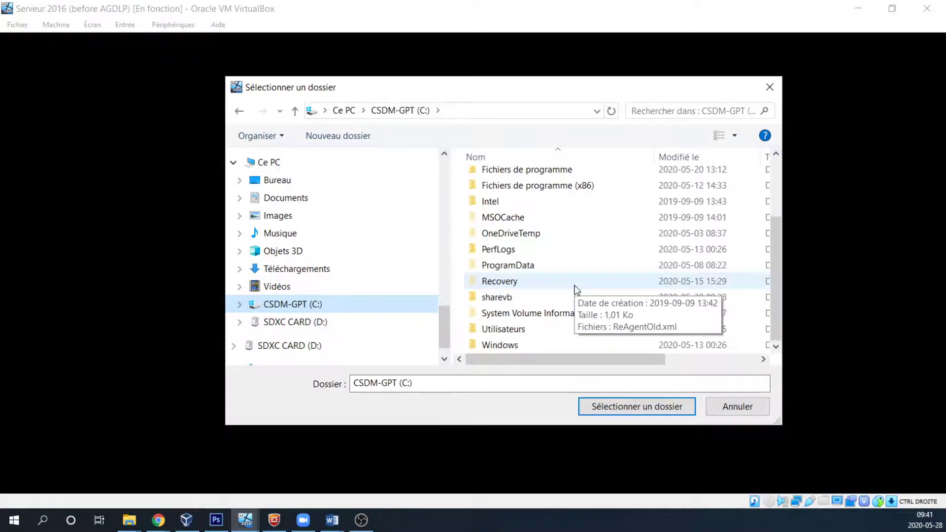
{"action": "mouse_move", "coordinate": [505, 305]}
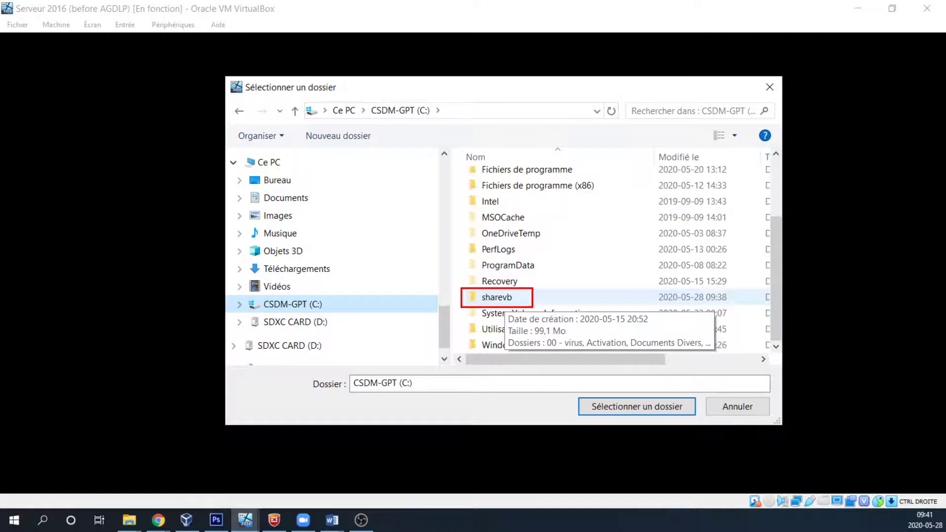
{"action": "double_click", "coordinate": [501, 297]}
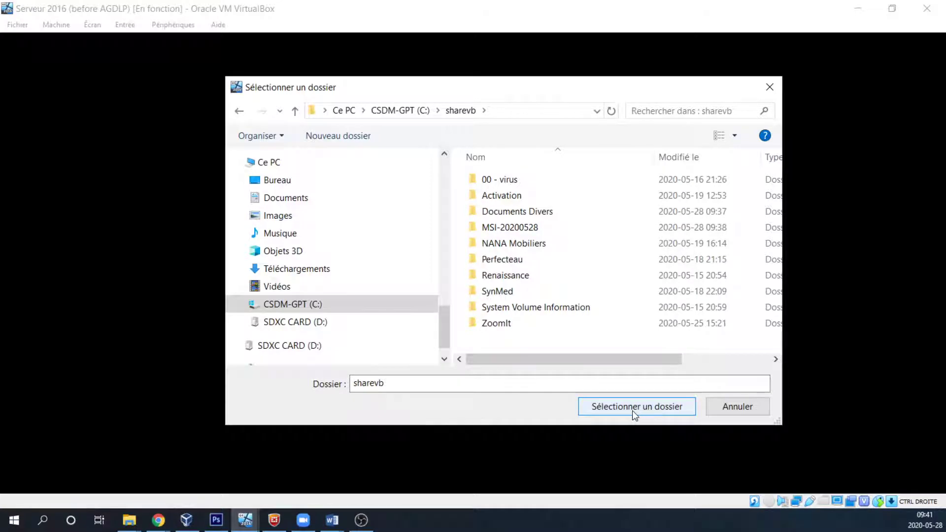
{"action": "left_click", "coordinate": [664, 412]}
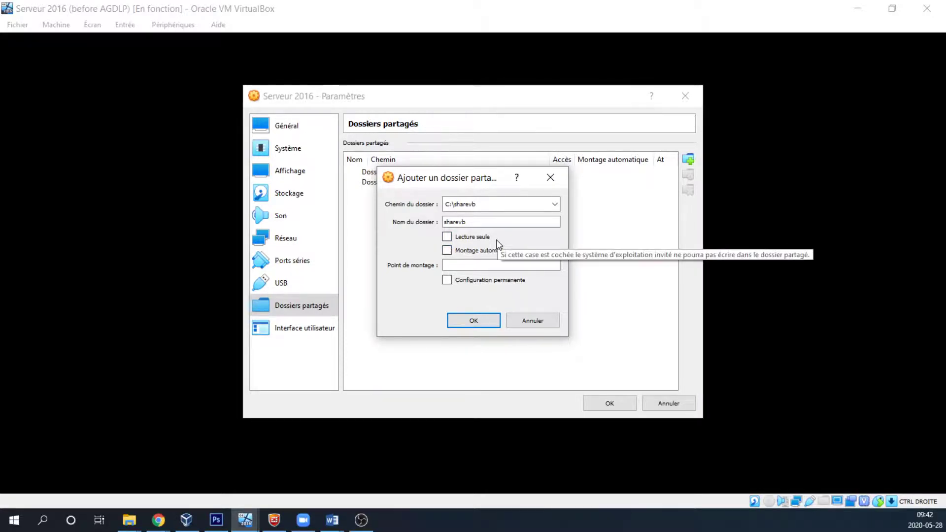
- Enable automatic mounting and permanent configuration for the sharevb folder and add it to the shared folders
{"action": "left_click", "coordinate": [449, 250]}
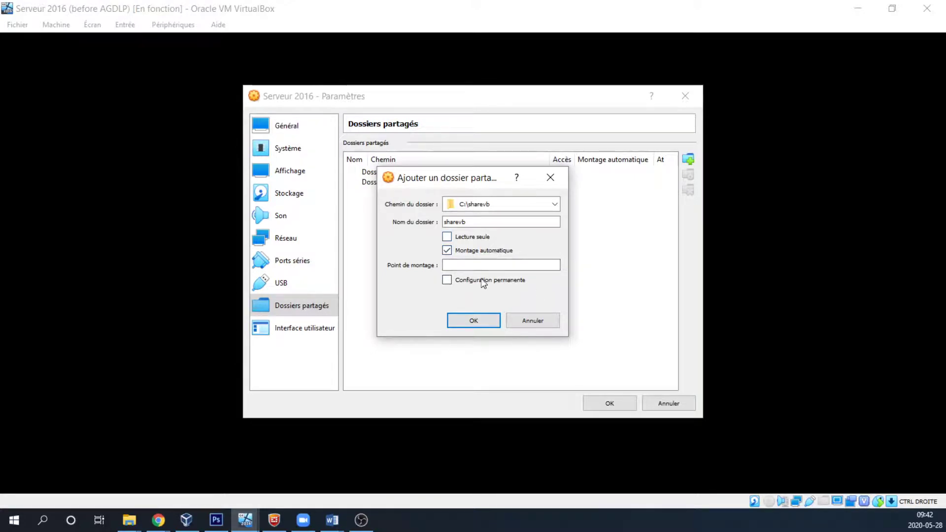
{"action": "left_click", "coordinate": [447, 279]}
{"action": "left_click", "coordinate": [474, 321]}
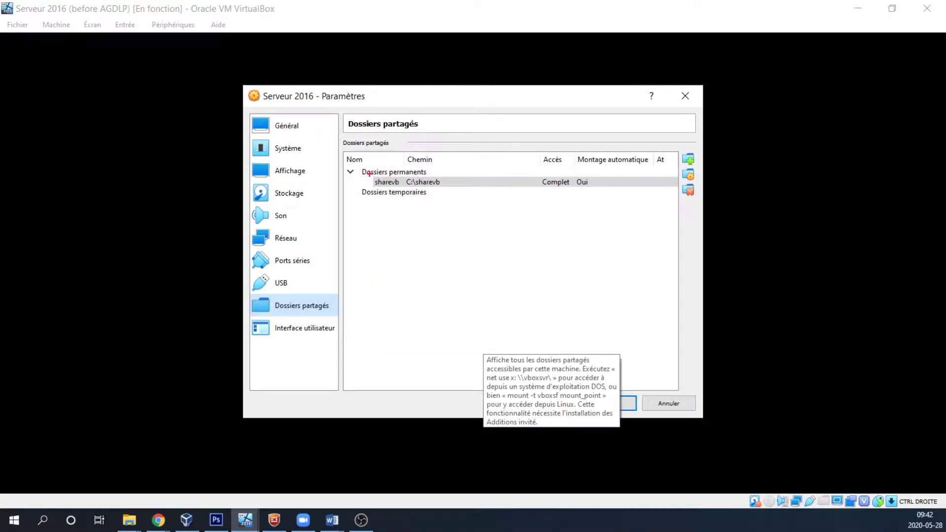
{"action": "mouse_move", "coordinate": [351, 166]}
{"action": "left_mouse_down"}
{"action": "mouse_move", "coordinate": [394, 185]}
{"action": "mouse_move", "coordinate": [578, 200]}
{"action": "mouse_move", "coordinate": [676, 193]}
{"action": "left_mouse_up"}
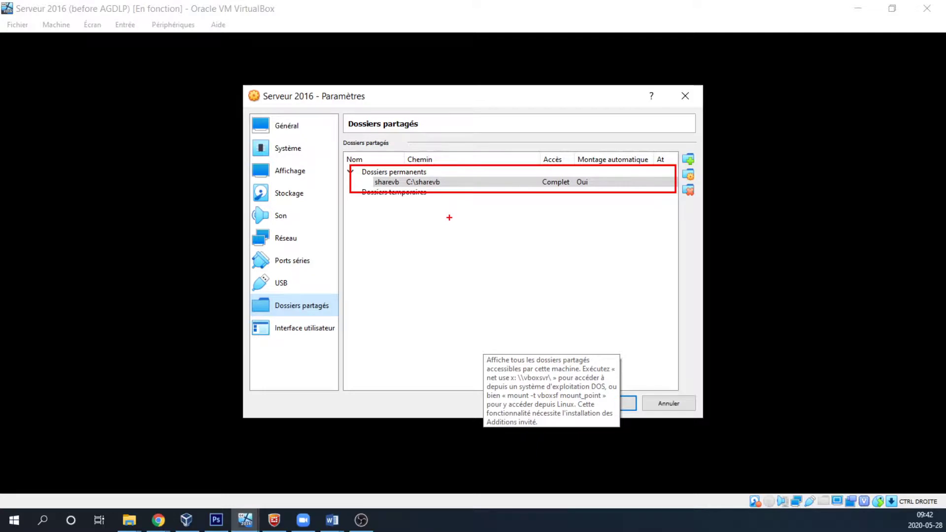
{"action": "key", "text": "Escape"}
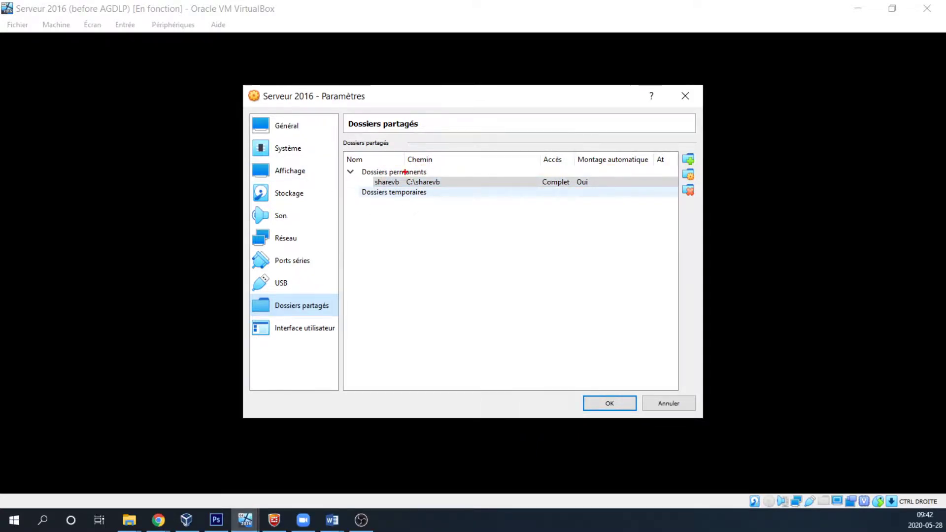
- Check the path, access and automatic mounting of the sharevb entry and save the virtual machine's shared folder settings
{"action": "mouse_move", "coordinate": [404, 172]}
{"action": "left_mouse_down"}
{"action": "mouse_move", "coordinate": [413, 187]}
{"action": "mouse_move", "coordinate": [447, 189]}
{"action": "left_mouse_up"}
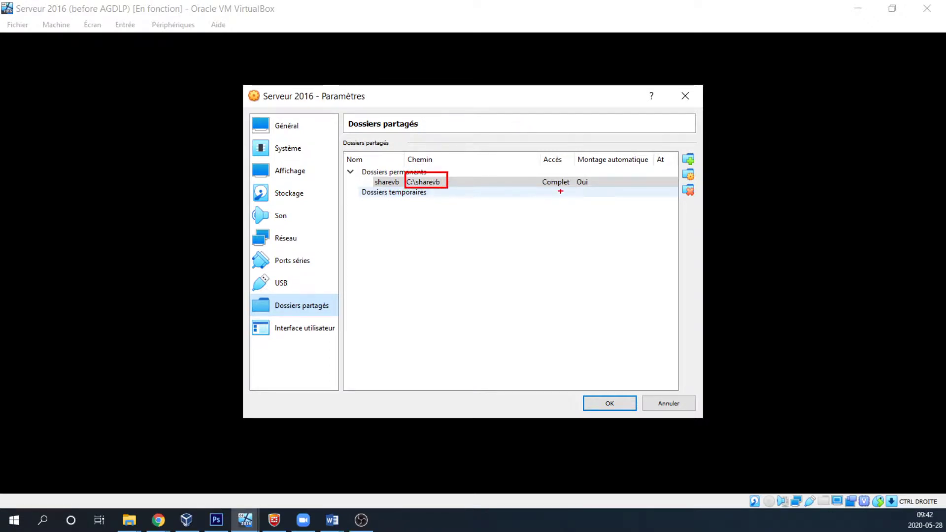
{"action": "mouse_move", "coordinate": [534, 172]}
{"action": "left_mouse_down"}
{"action": "mouse_move", "coordinate": [550, 191]}
{"action": "mouse_move", "coordinate": [575, 191]}
{"action": "left_mouse_up"}
{"action": "mouse_move", "coordinate": [575, 171]}
{"action": "left_mouse_down"}
{"action": "mouse_move", "coordinate": [585, 198]}
{"action": "mouse_move", "coordinate": [597, 191]}
{"action": "left_mouse_up"}
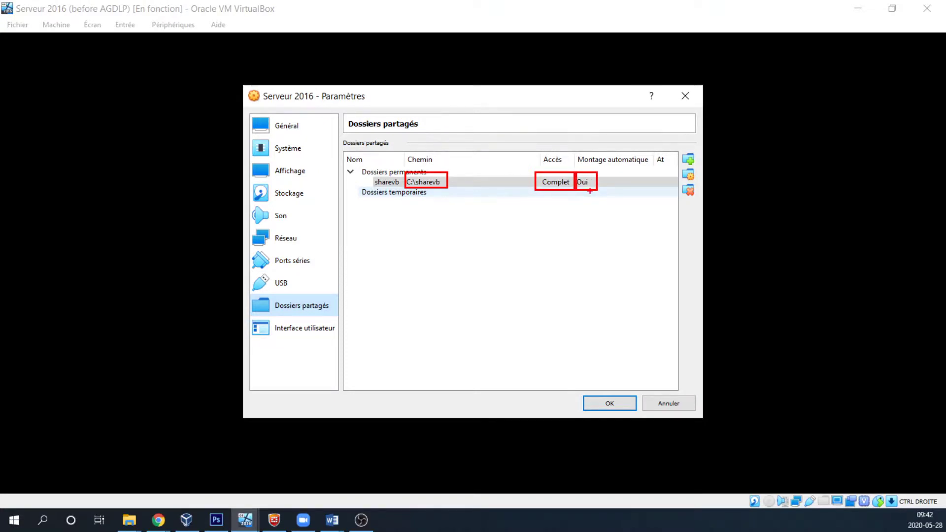
{"action": "key", "text": "Escape"}
{"action": "left_click", "coordinate": [625, 401]}
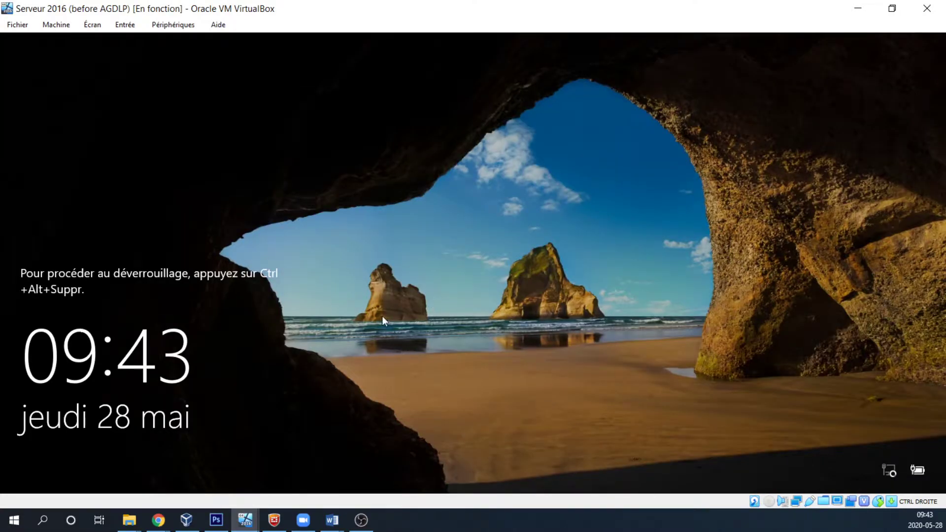
- Unlock the Serveur 2016 virtual machine by entering the administrator account's password
{"action": "key", "text": "ctrl+alt+Delete"}
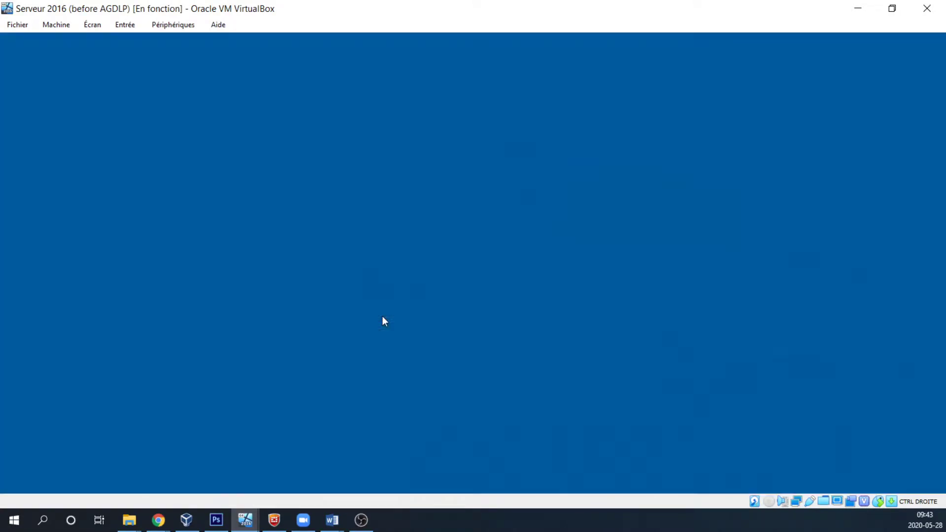
{"action": "type", "text": "******"}
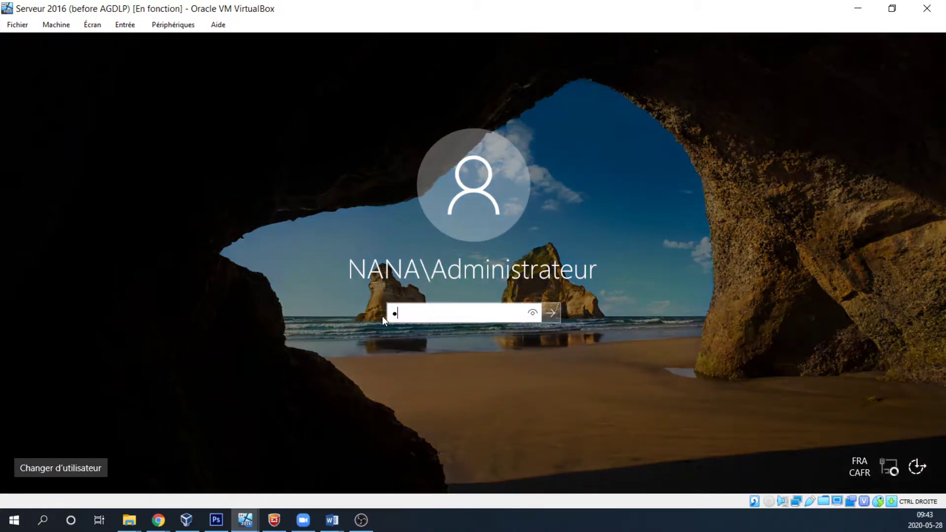
{"action": "type", "text": "***"}
{"action": "key", "text": "Return"}
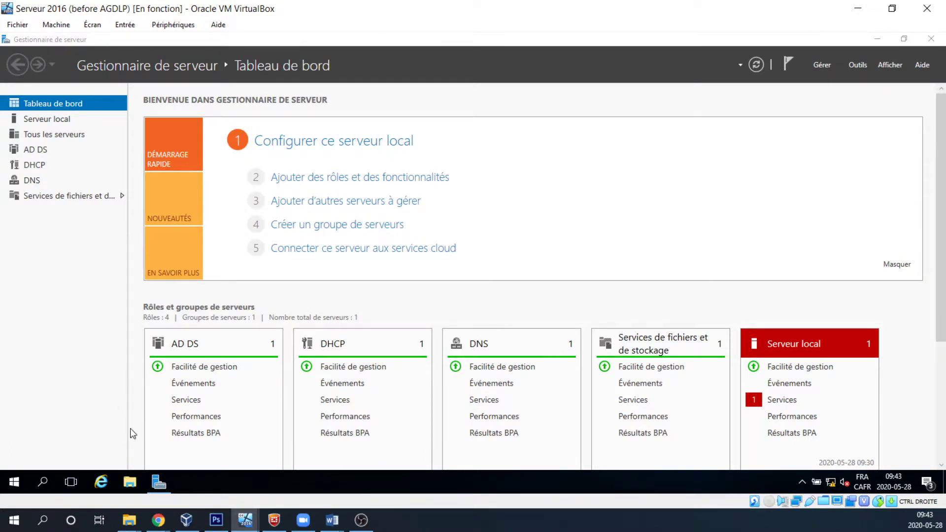
- Browse to Ce PC in the virtual machine's file explorer and open the sharevb network drive (Z:)
{"action": "left_click", "coordinate": [130, 482]}
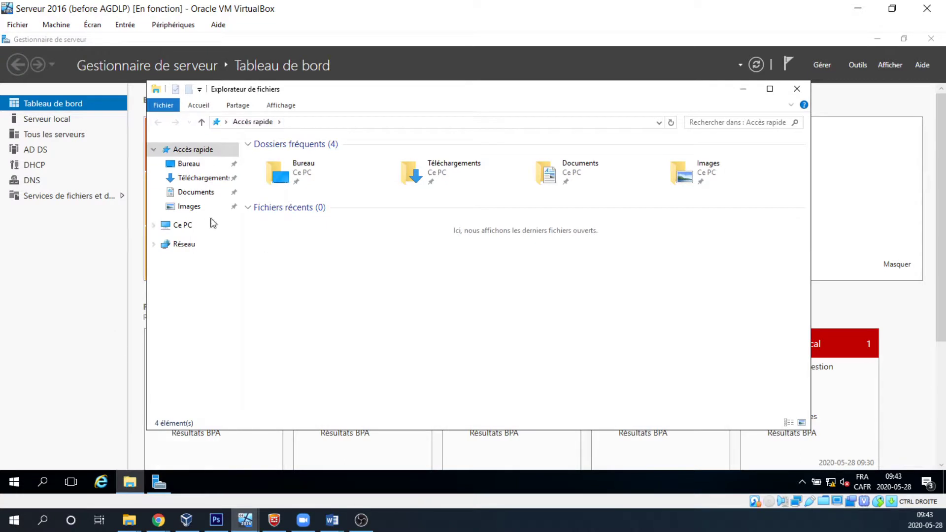
{"action": "left_click", "coordinate": [181, 226]}
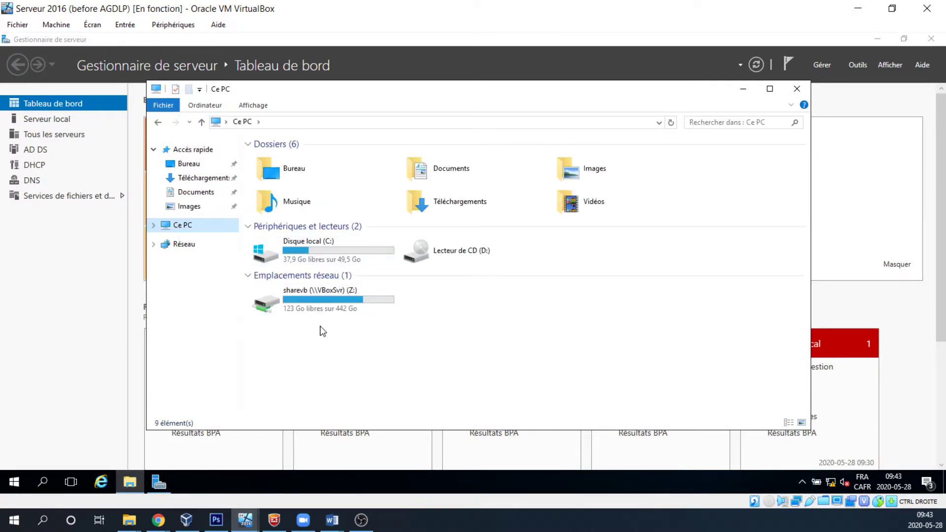
{"action": "left_click", "coordinate": [470, 525]}
{"action": "key", "text": "ctrl+2"}
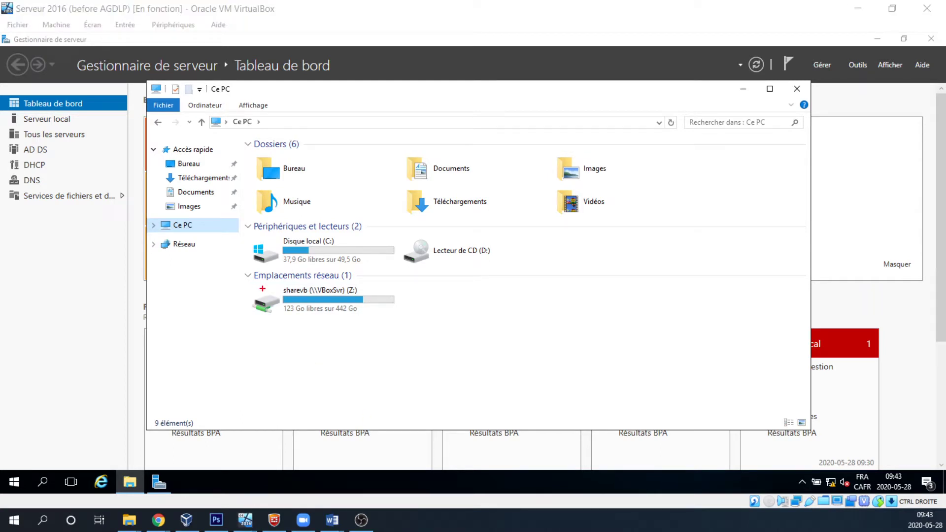
{"action": "mouse_move", "coordinate": [242, 276]}
{"action": "left_mouse_down"}
{"action": "mouse_move", "coordinate": [429, 308]}
{"action": "mouse_move", "coordinate": [429, 325]}
{"action": "left_mouse_up"}
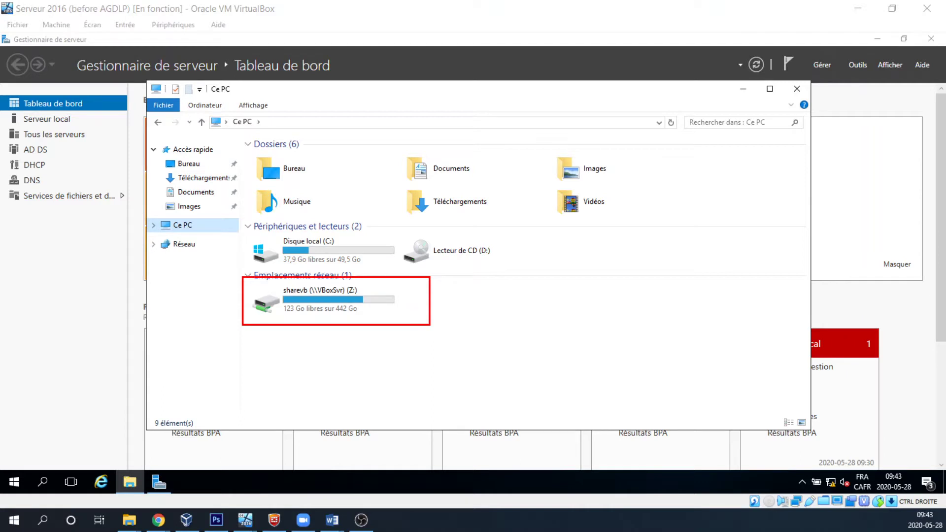
{"action": "key", "text": "Escape"}
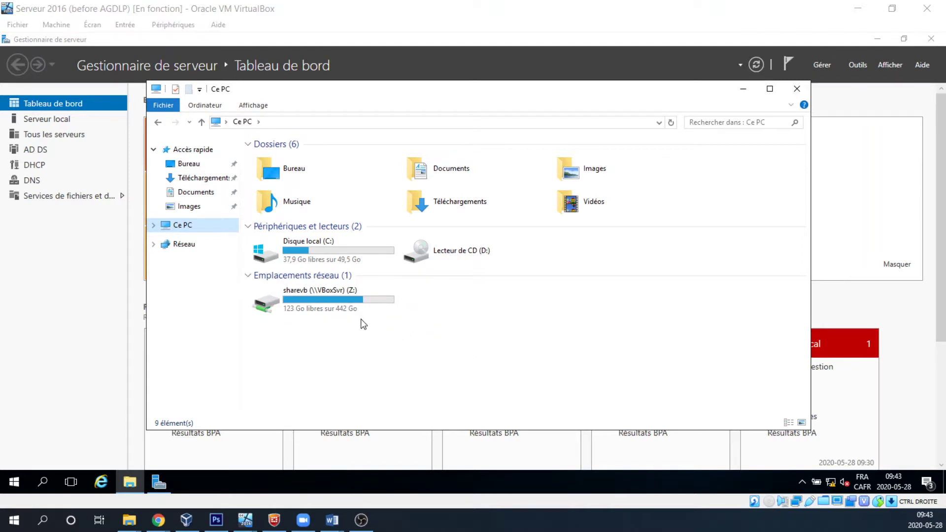
{"action": "double_click", "coordinate": [328, 299]}
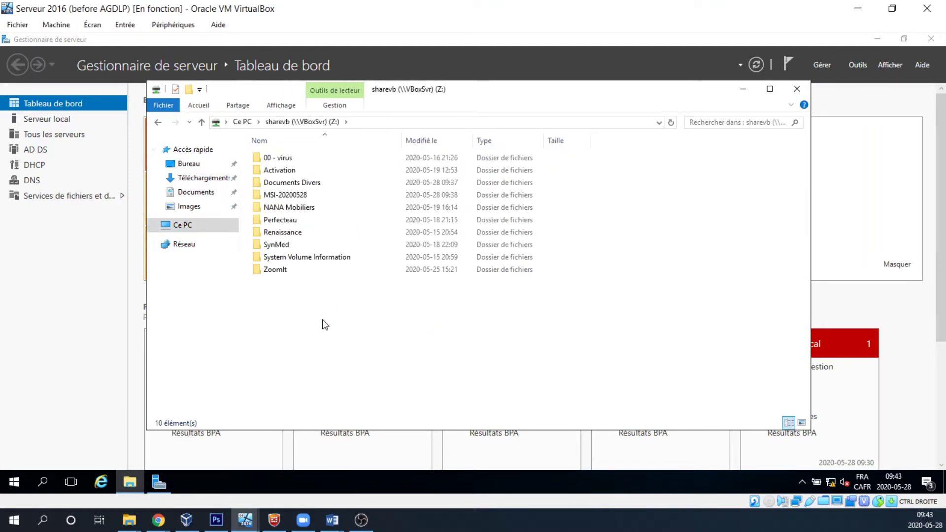